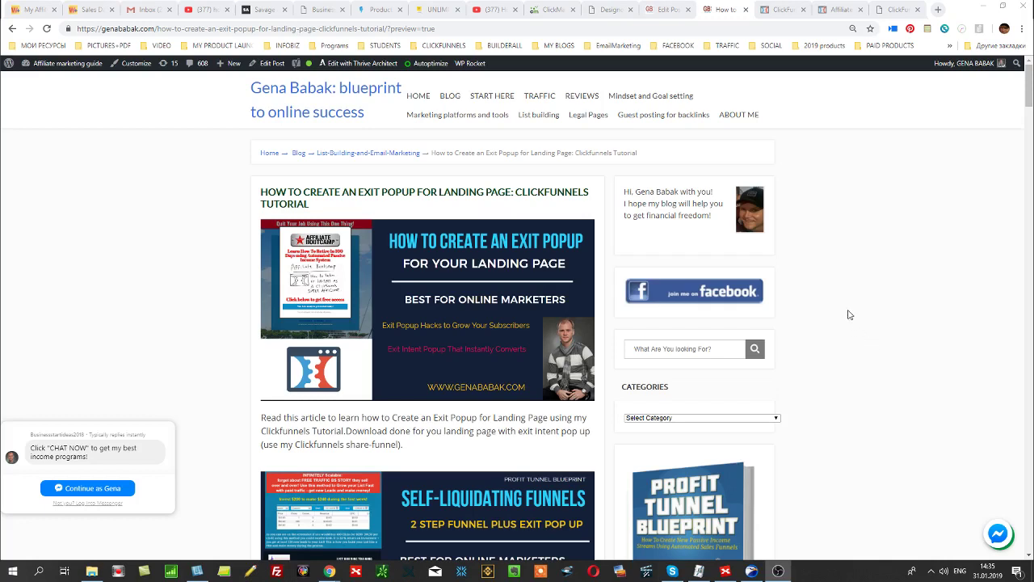
# Step: Switch to the live Affiliate Kickstart opt-in page tab and reload it
pyautogui.click(776, 10)
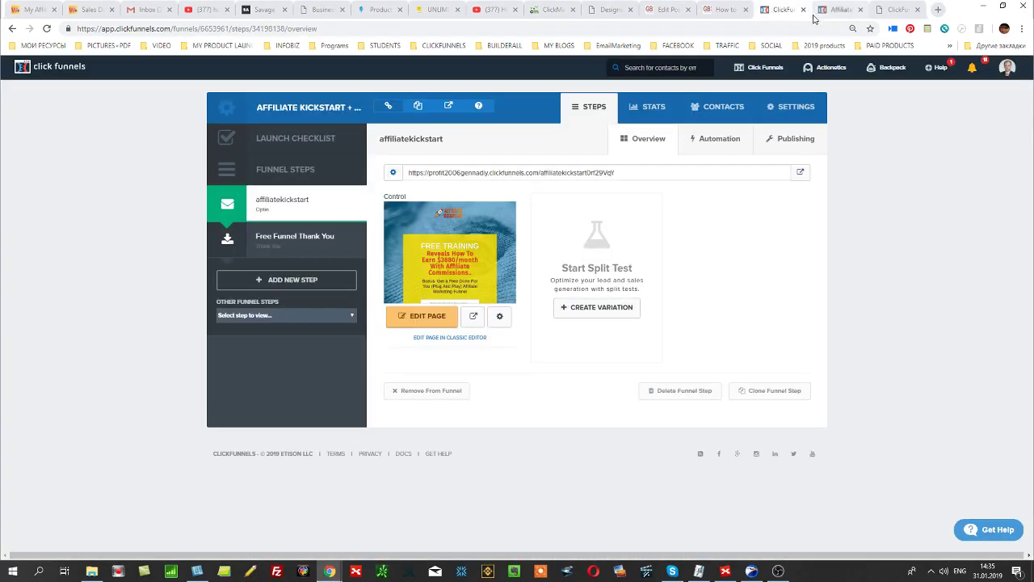
pyautogui.click(843, 12)
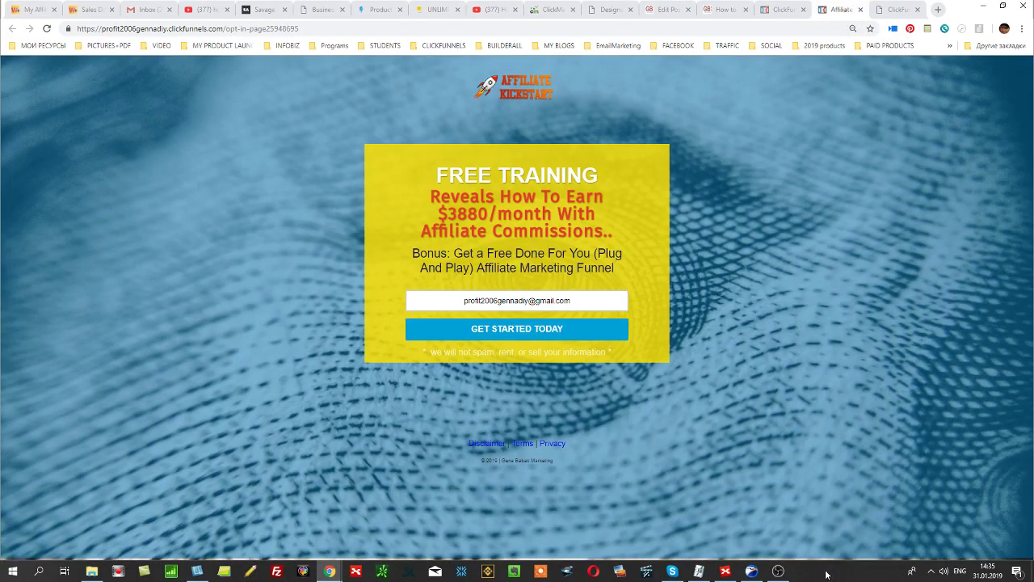
pyautogui.click(47, 28)
# Step: Clear the autofilled email address from the opt-in form's email field
pyautogui.click(531, 301)
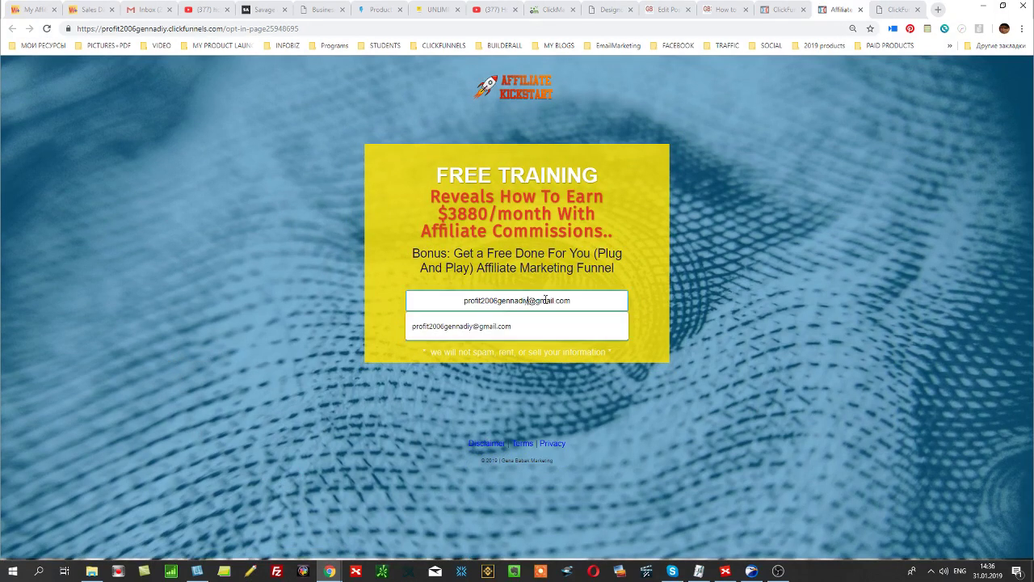
pyautogui.press('Escape')
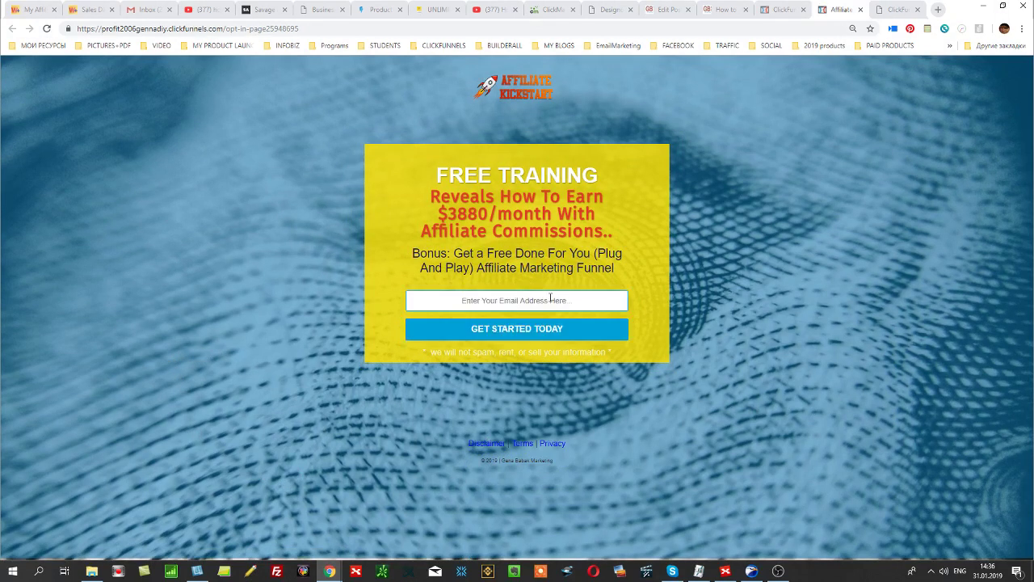
pyautogui.click(722, 329)
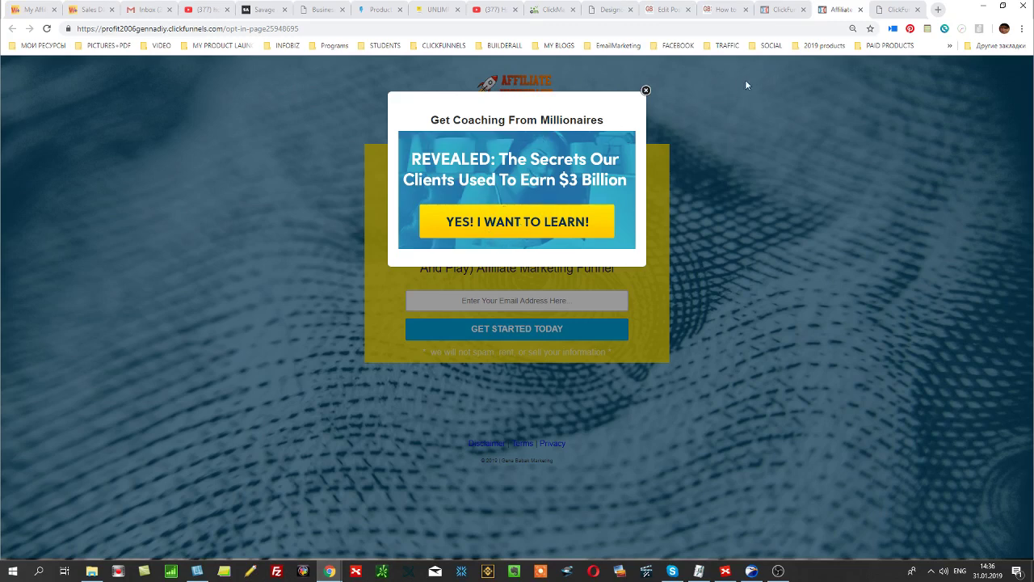
# Step: Switch between the opt-in page showing the exit popup and the ClickFunnels tab, ending on the funnel step overview
pyautogui.click(780, 10)
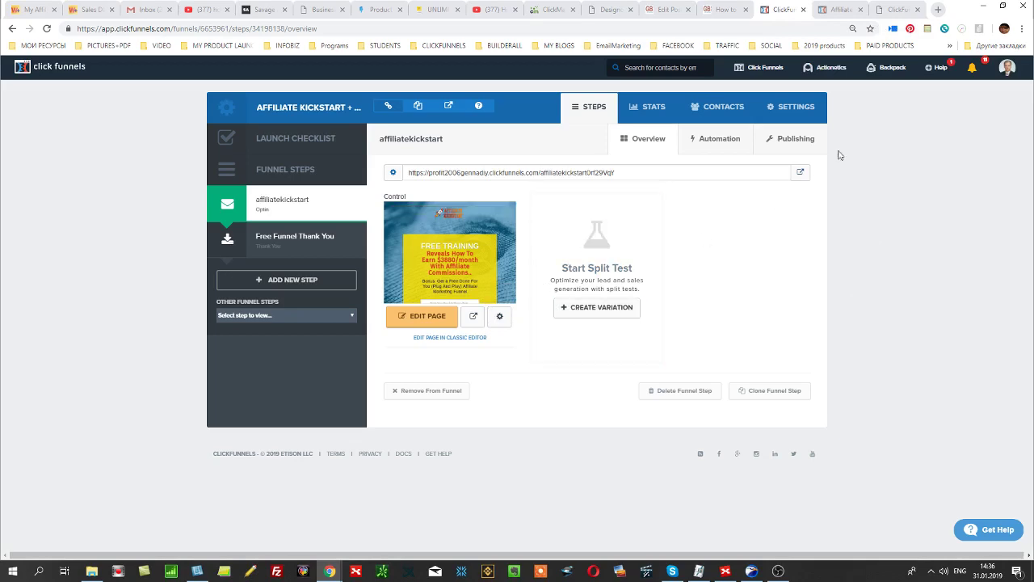
pyautogui.click(840, 10)
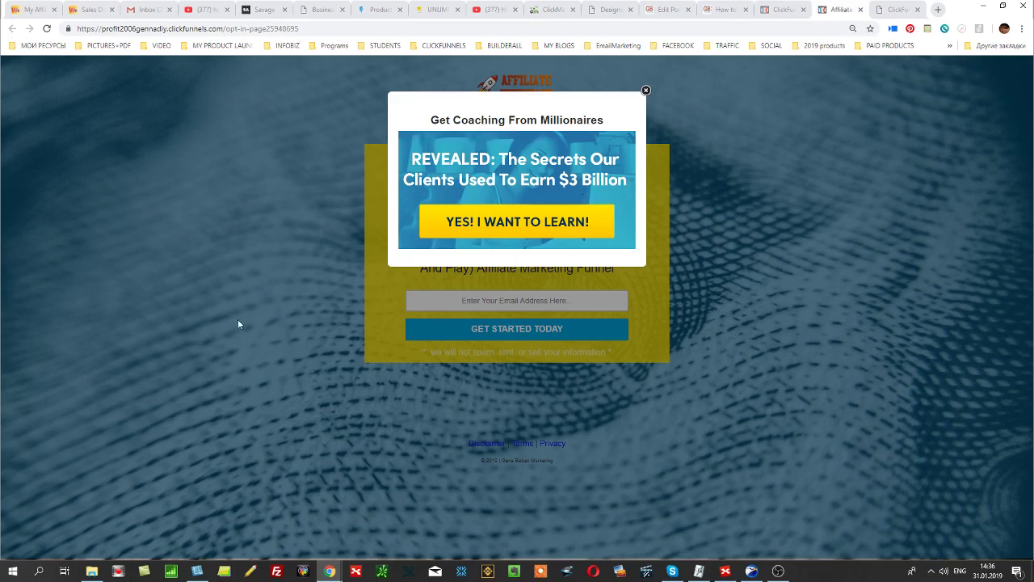
pyautogui.click(783, 10)
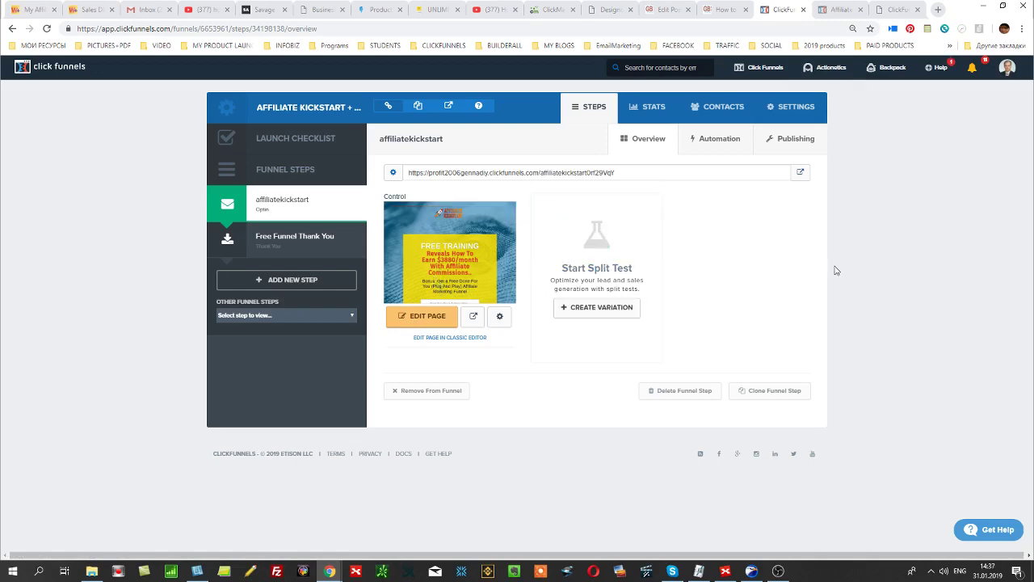
# Step: Open the Affiliate Kickstart opt-in page via 'Edit Page in Classic Editor'
pyautogui.click(445, 344)
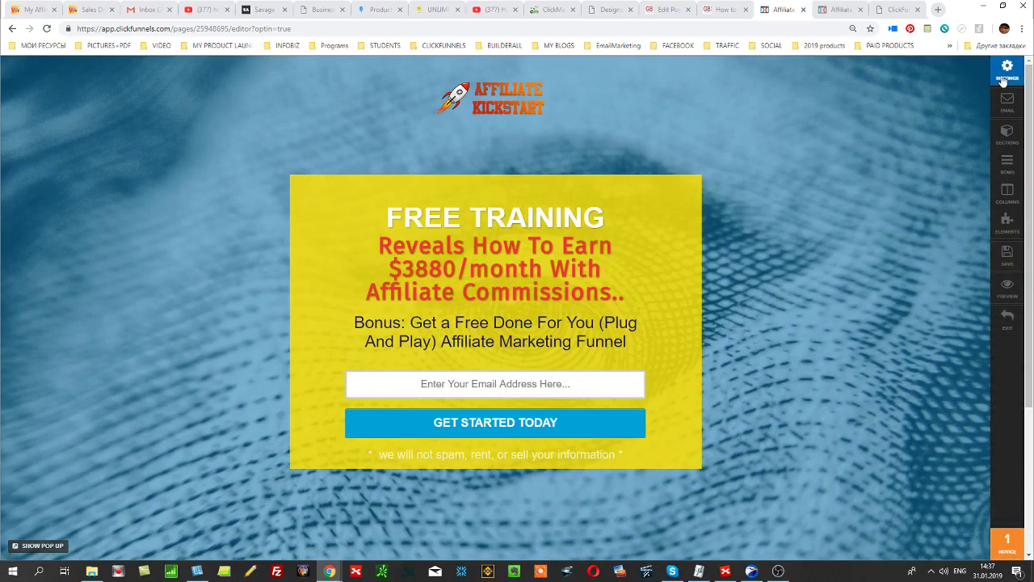
# Step: Open the Modal Block from Sections and add a new element below the popup headline
pyautogui.click(1008, 135)
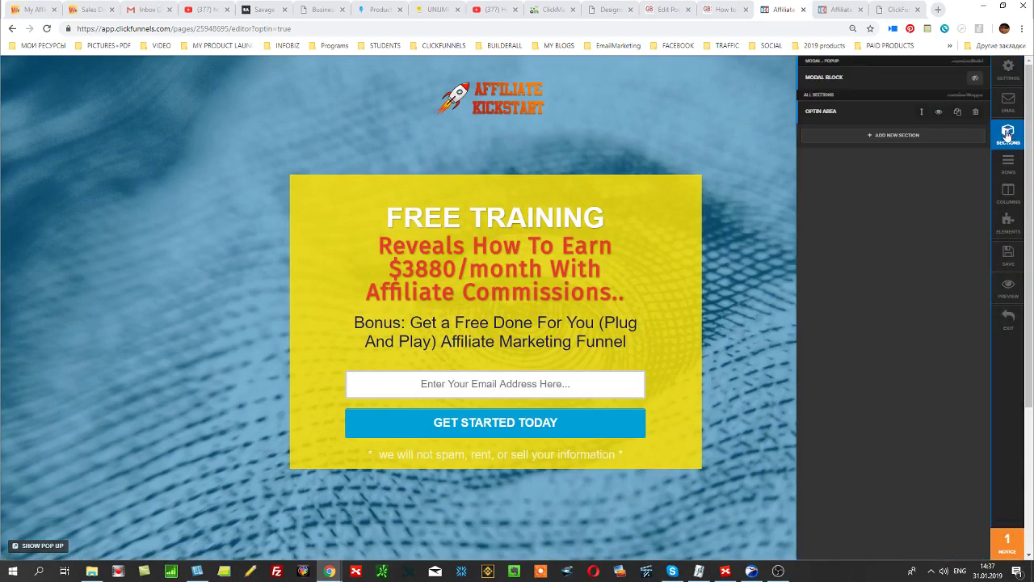
pyautogui.click(833, 80)
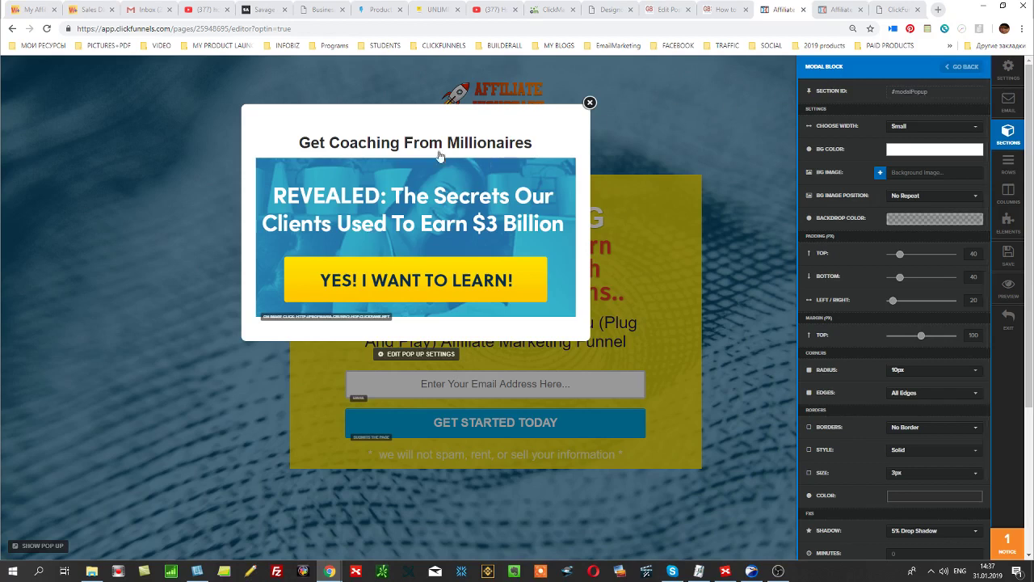
pyautogui.click(453, 231)
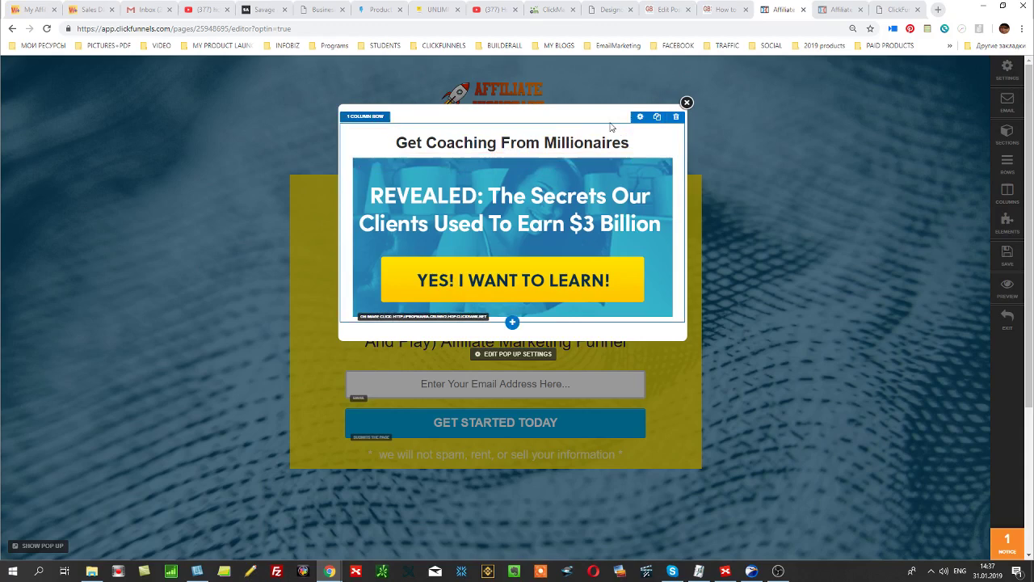
pyautogui.moveTo(512, 143)
pyautogui.click(512, 153)
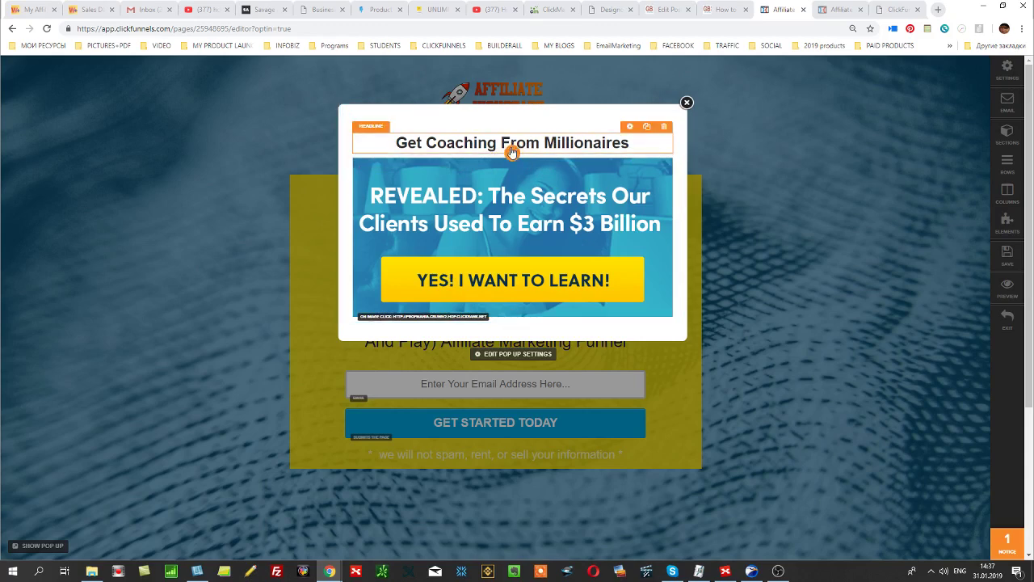
pyautogui.click(512, 153)
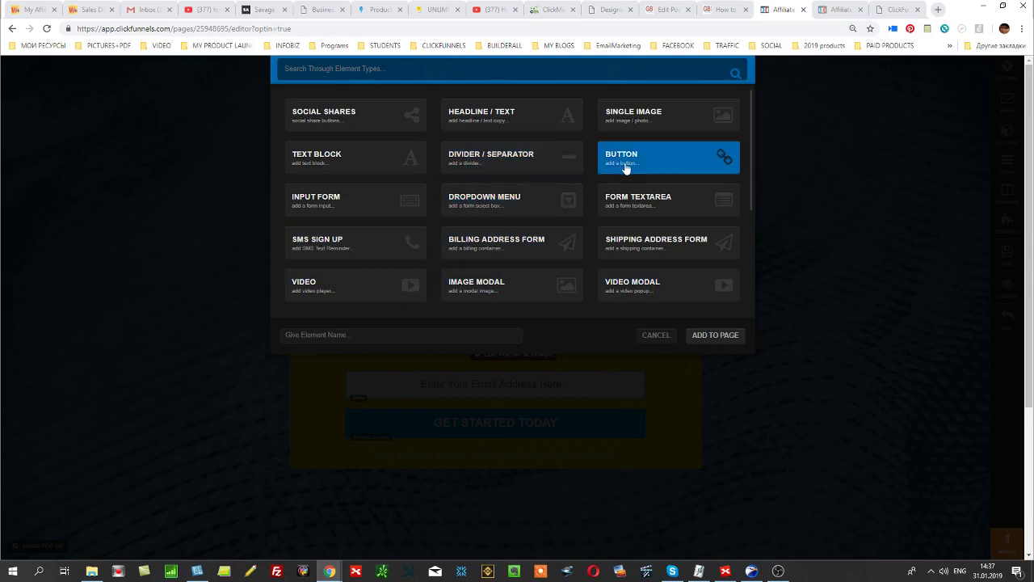
pyautogui.click(489, 162)
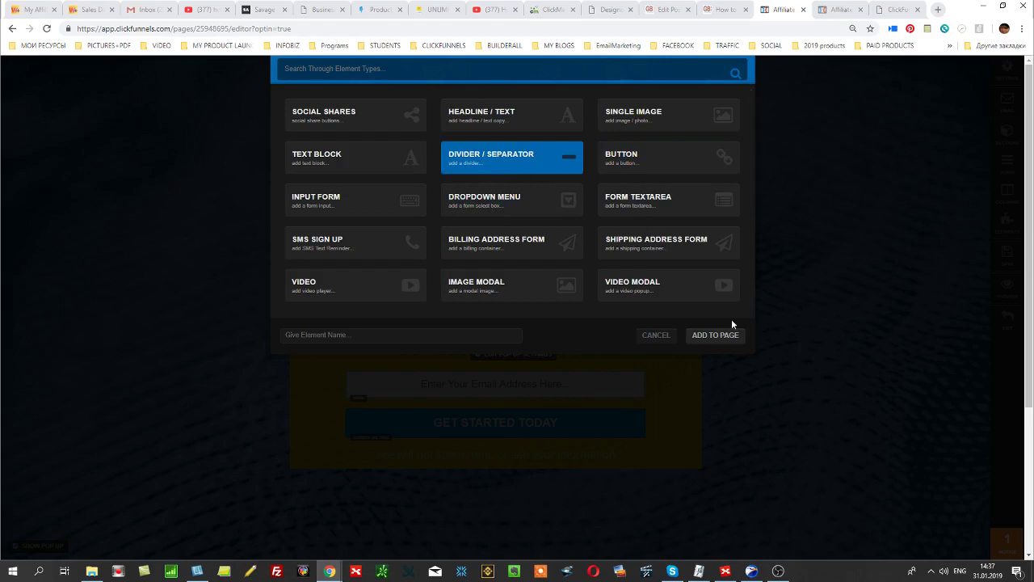
pyautogui.click(717, 335)
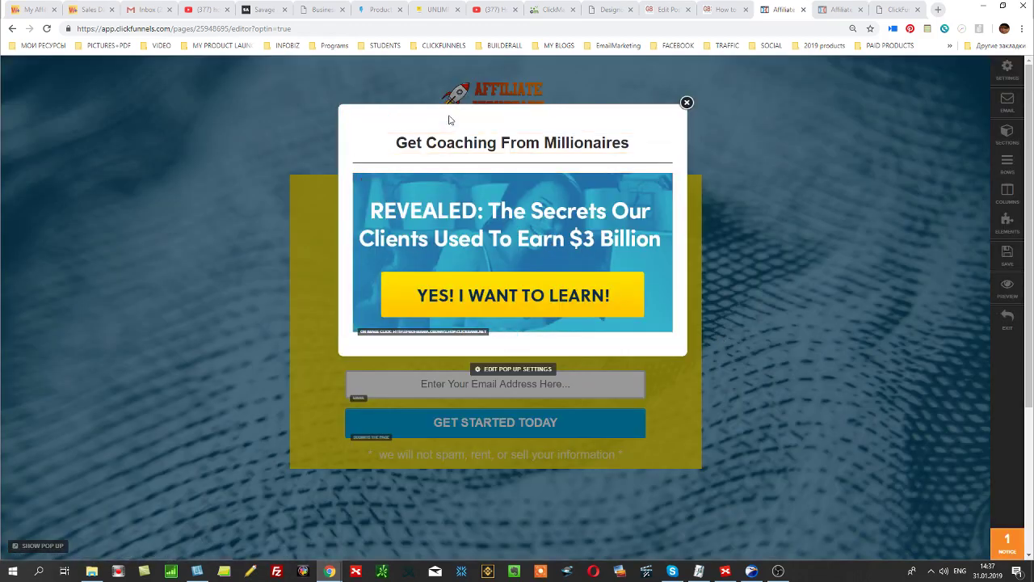
pyautogui.click(618, 167)
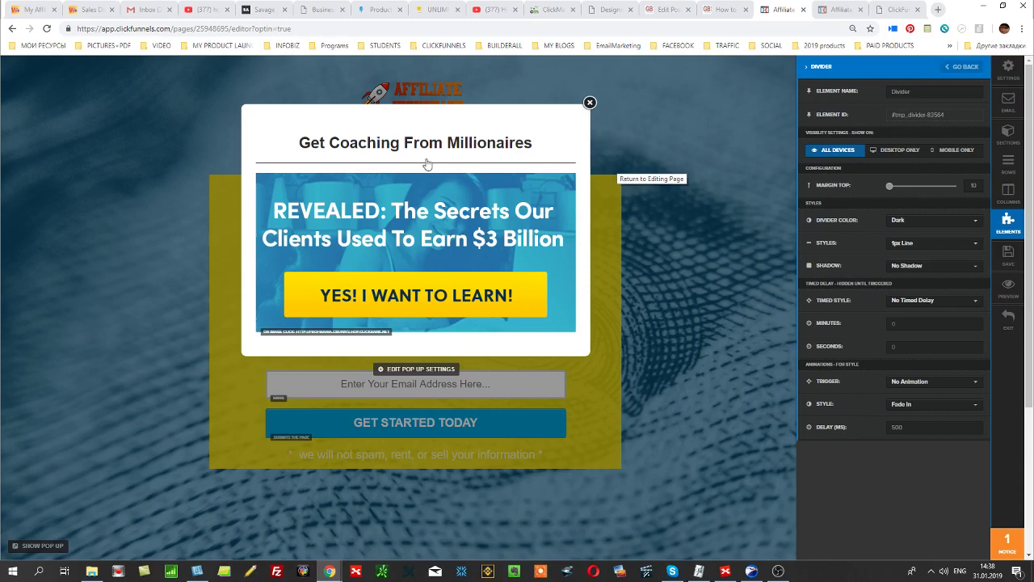
pyautogui.click(394, 140)
pyautogui.moveTo(512, 142)
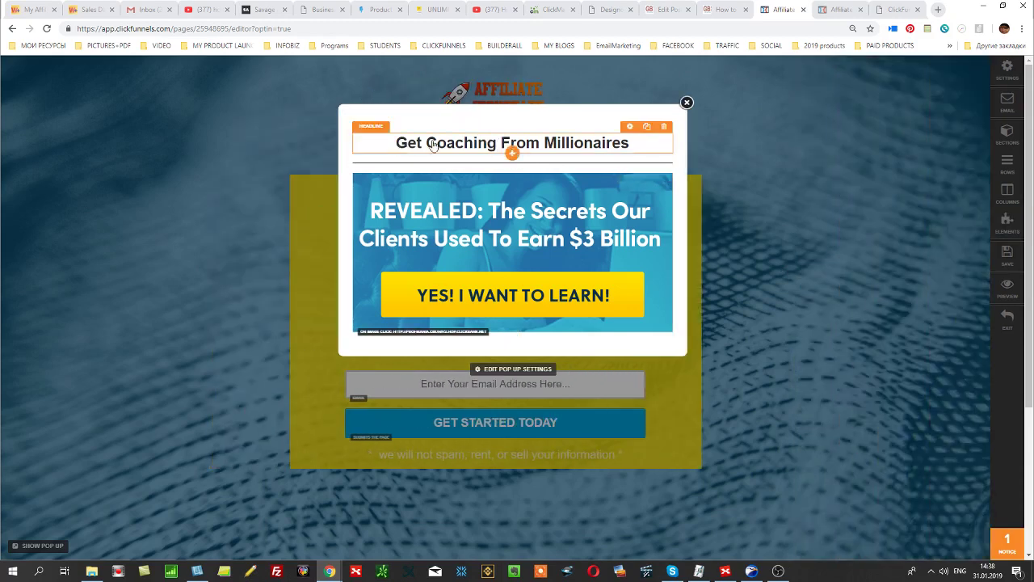
pyautogui.click(629, 128)
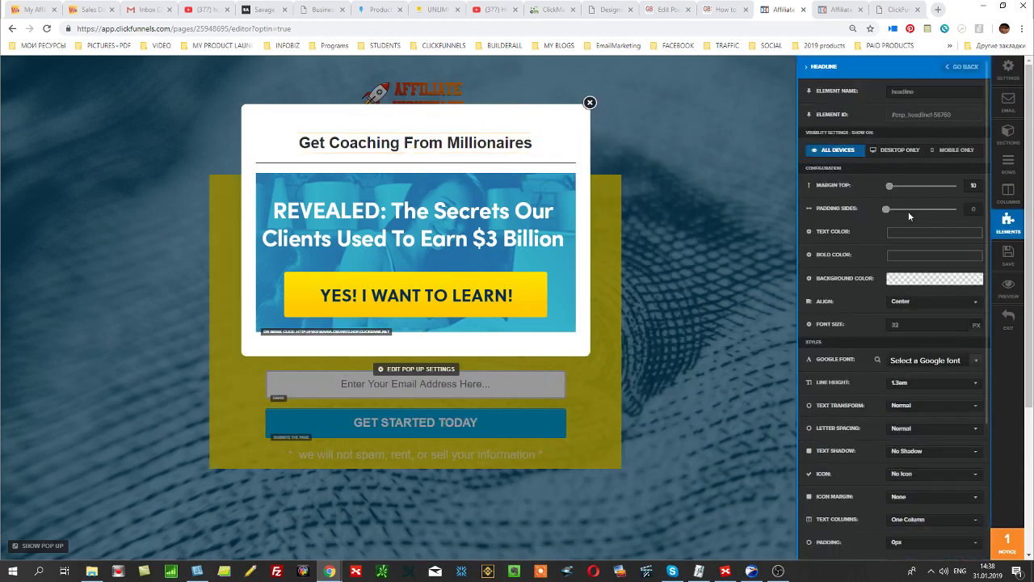
pyautogui.click(923, 283)
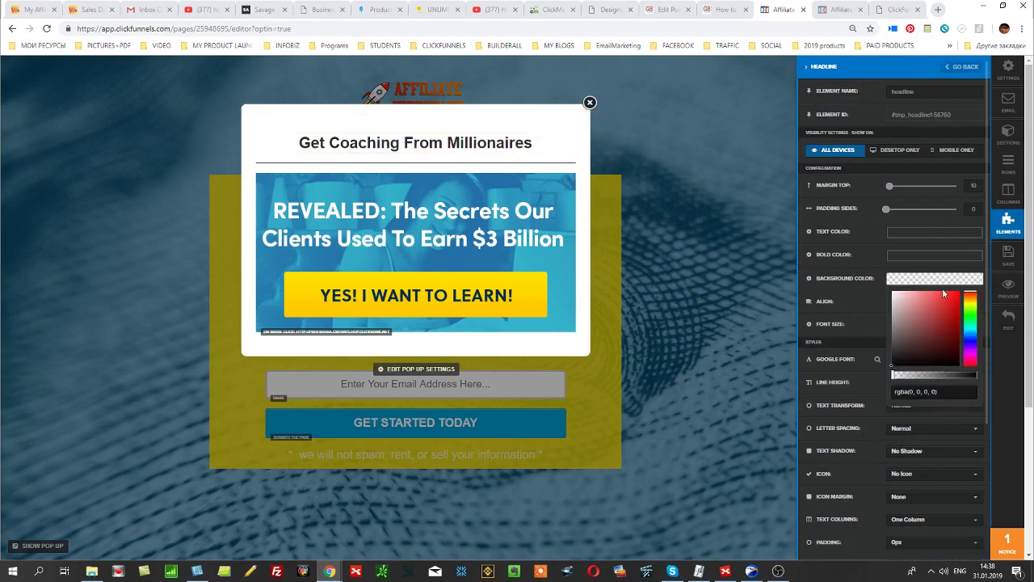
pyautogui.click(952, 296)
pyautogui.moveTo(952, 300); pyautogui.dragTo(952, 303)
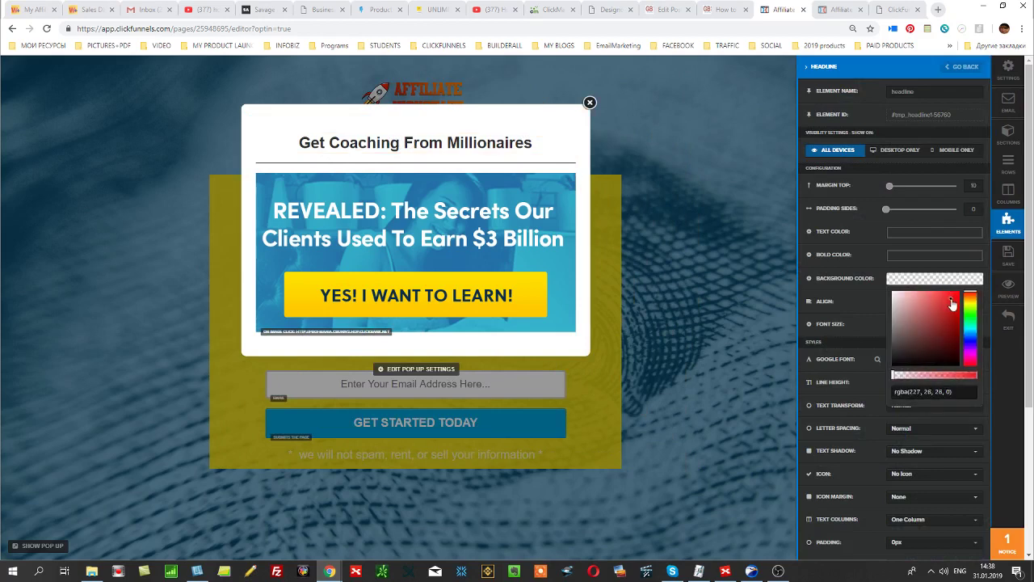
pyautogui.moveTo(895, 376); pyautogui.dragTo(941, 377)
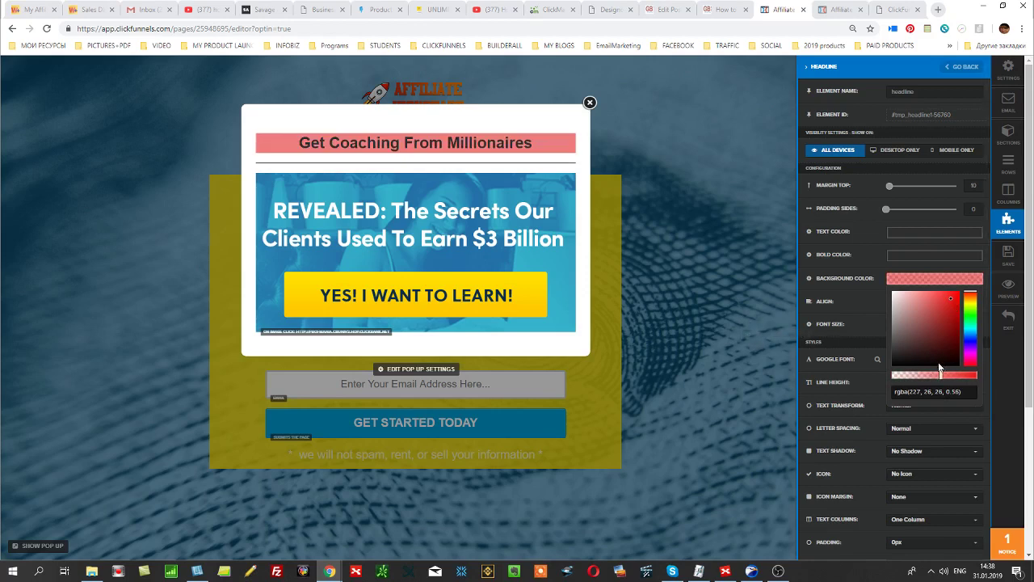
pyautogui.moveTo(942, 377)
pyautogui.mouseDown()
pyautogui.moveTo(970, 380)
pyautogui.moveTo(879, 378)
pyautogui.mouseUp()
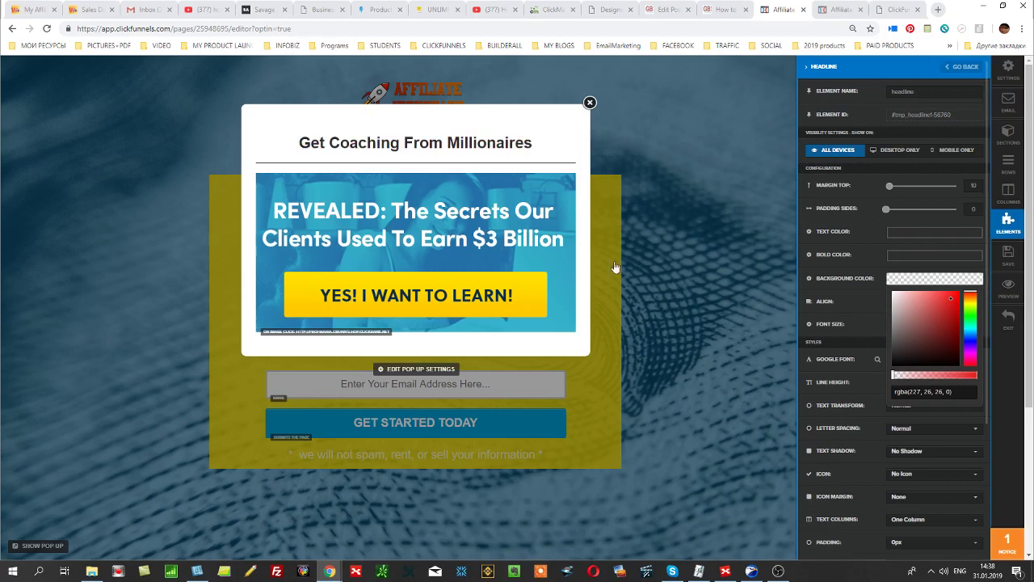
# Step: Give the popup row a red background colour, then drag its opacity back to 0
pyautogui.click(511, 108)
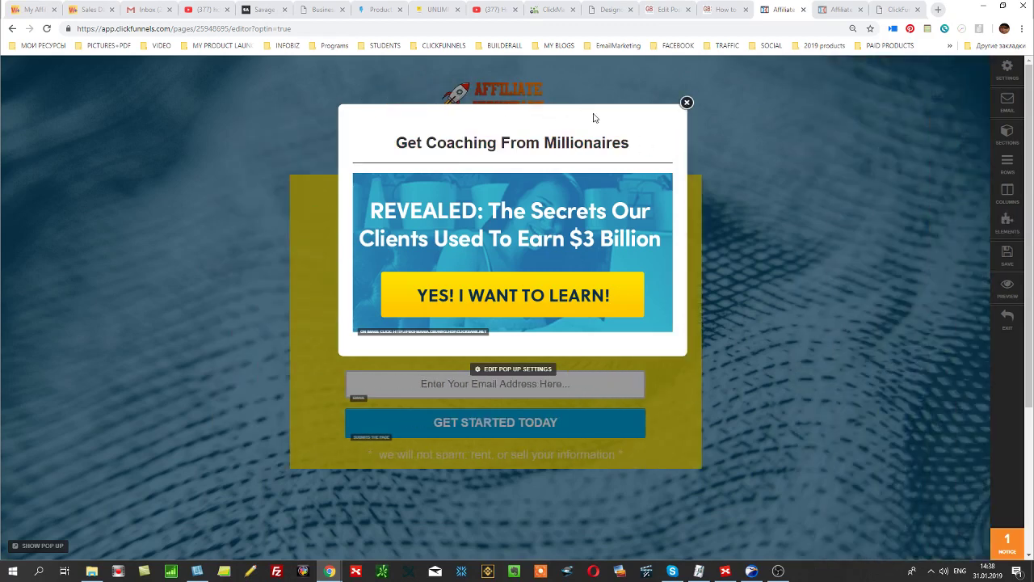
pyautogui.moveTo(513, 235)
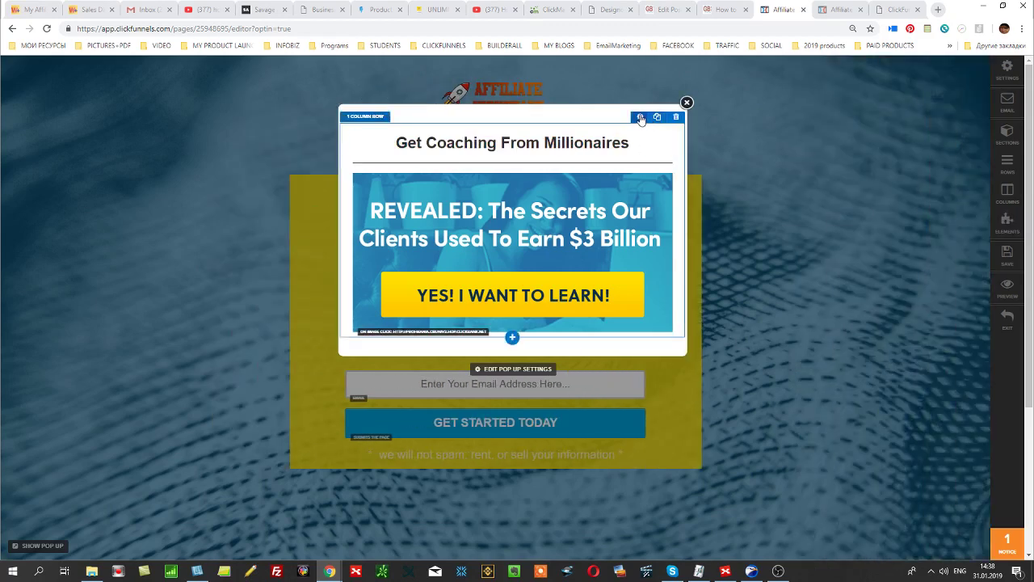
pyautogui.click(640, 118)
pyautogui.click(915, 190)
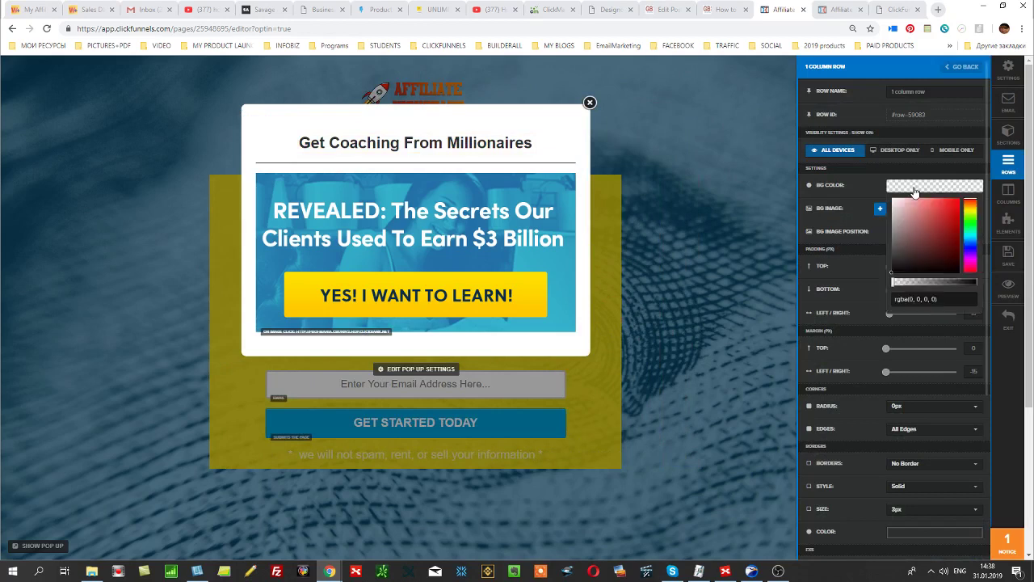
pyautogui.click(951, 208)
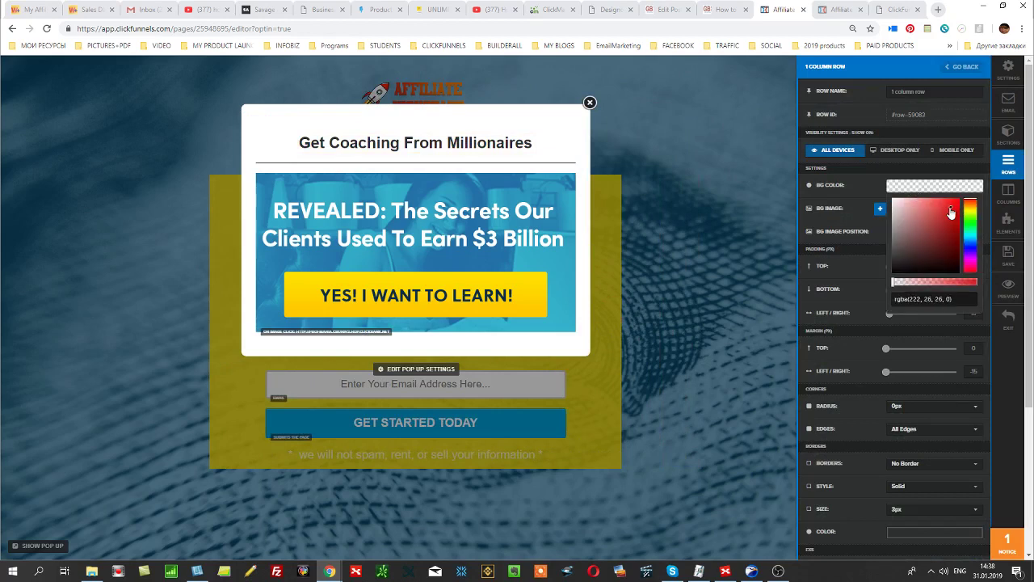
pyautogui.click(962, 282)
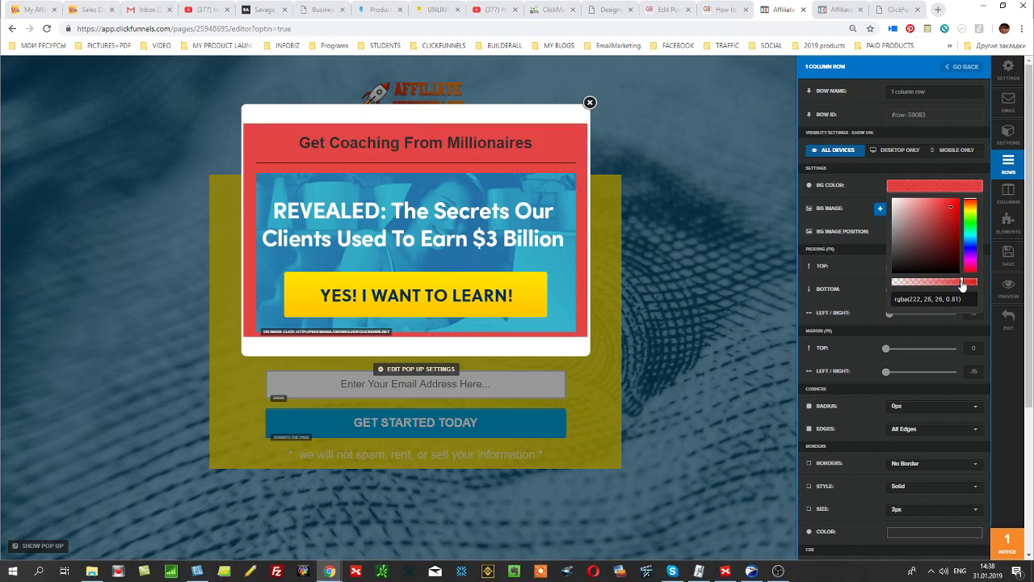
pyautogui.moveTo(953, 286); pyautogui.dragTo(972, 283)
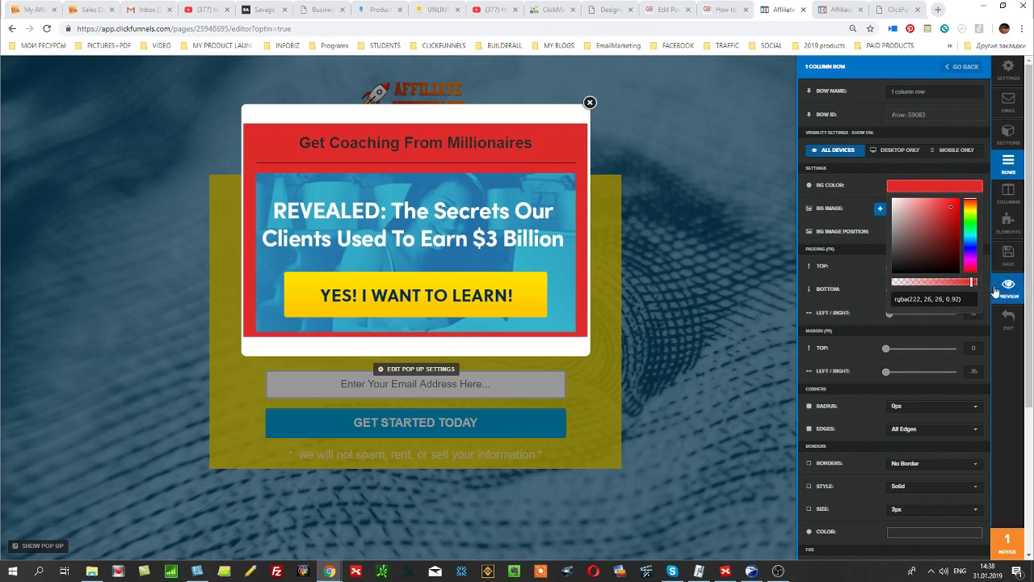
pyautogui.moveTo(972, 282); pyautogui.dragTo(892, 284)
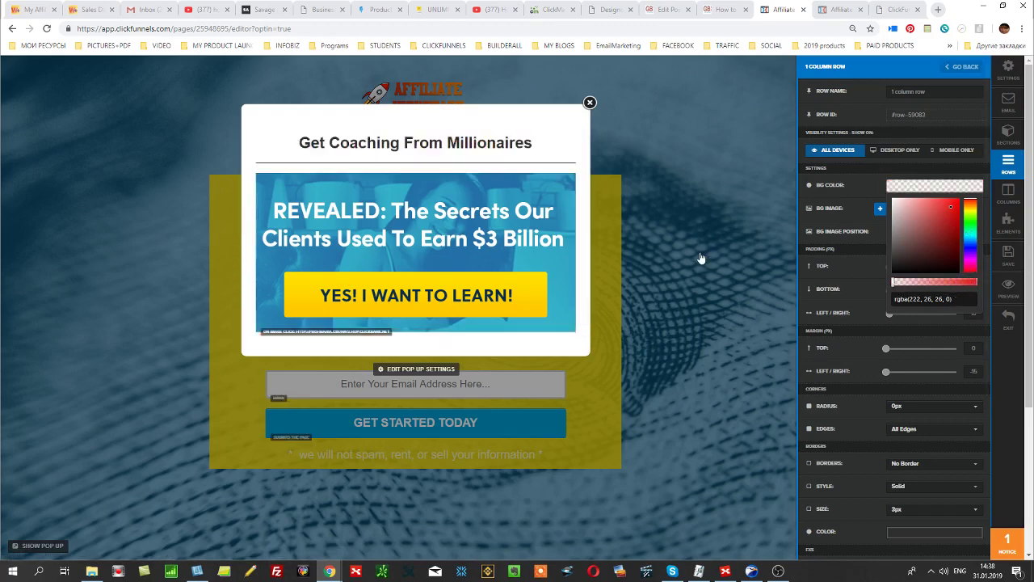
# Step: Check the popup banner image's link settings, save the page and exit the editor
pyautogui.click(701, 257)
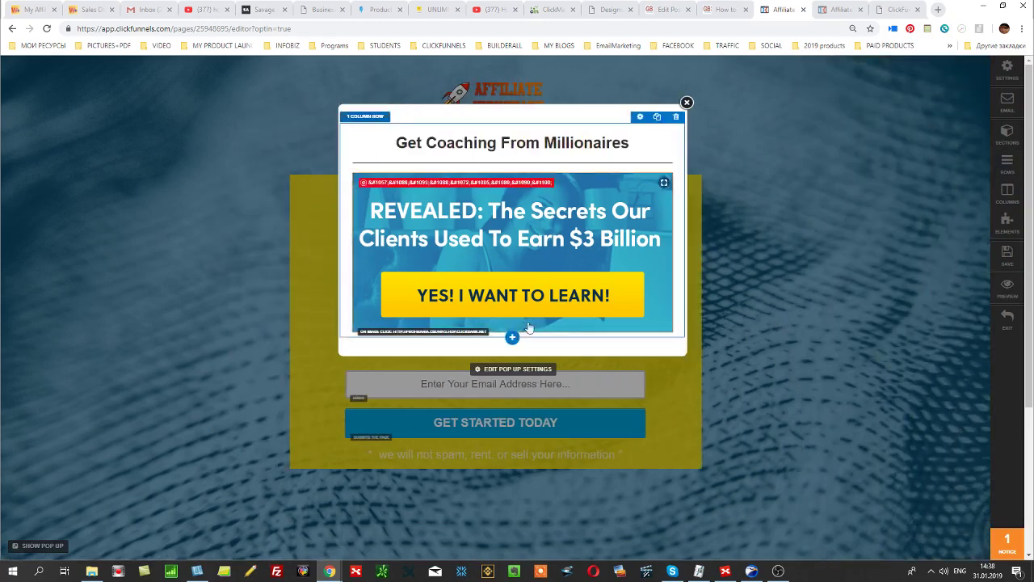
pyautogui.moveTo(512, 267)
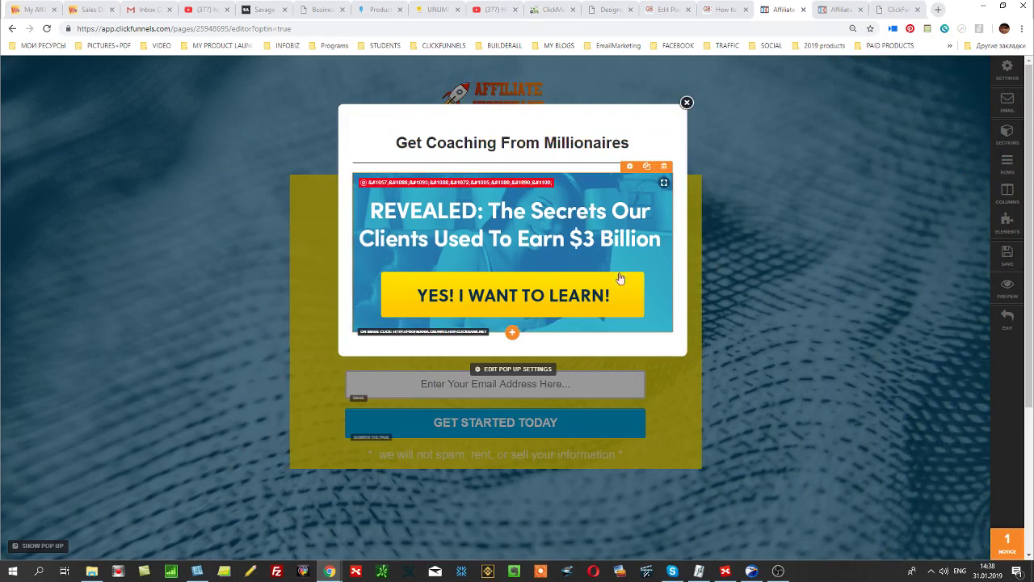
pyautogui.click(628, 312)
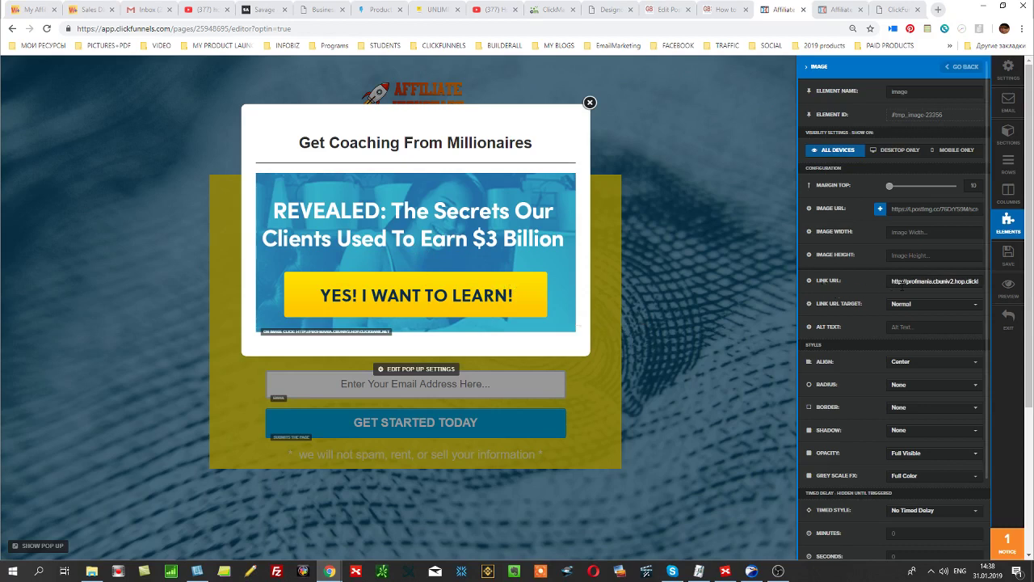
pyautogui.click(1009, 257)
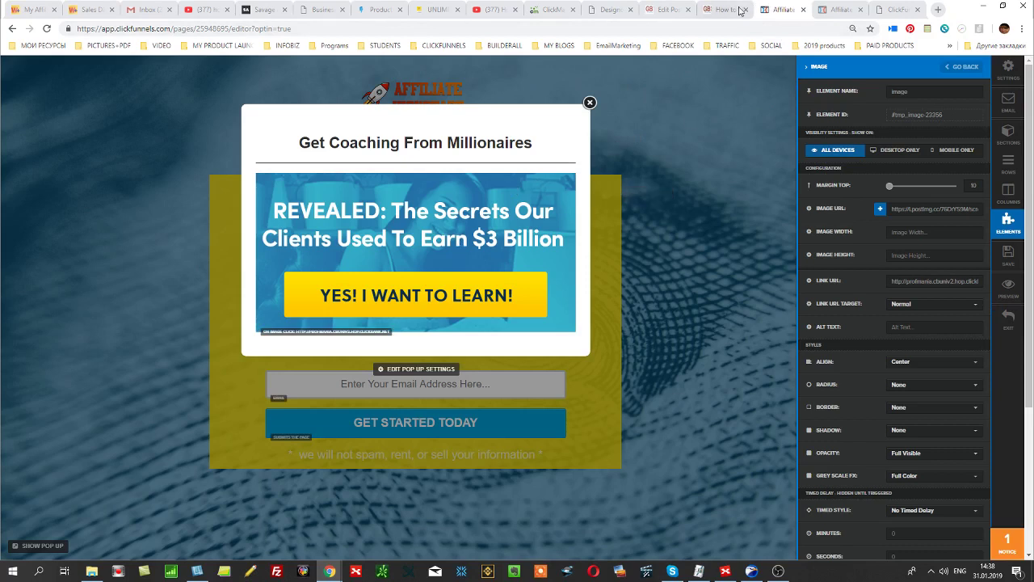
pyautogui.click(1012, 320)
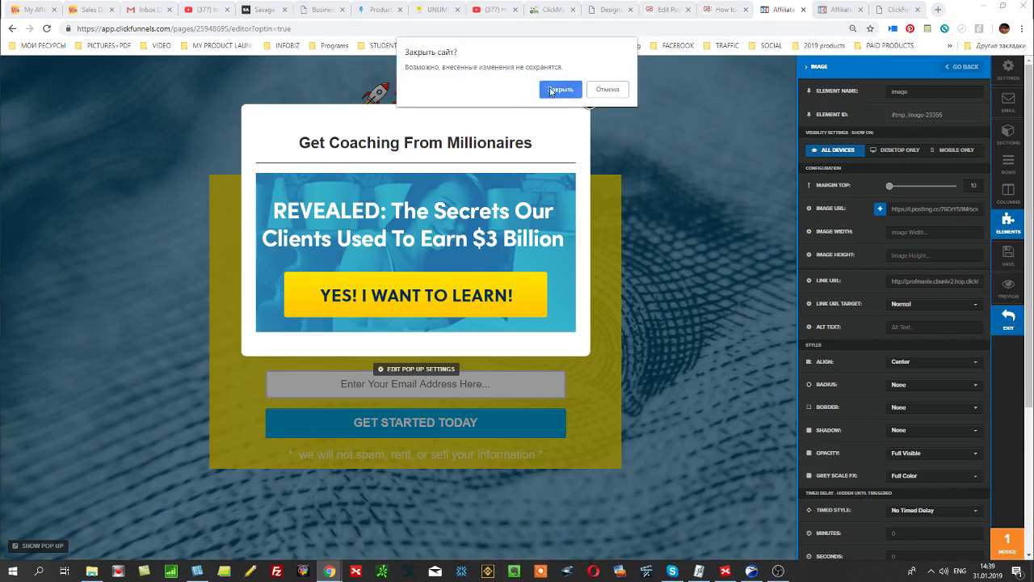
# Step: Confirm leaving the editor, select the Share This Funnel URL in funnel settings, and return to the blog post tab
pyautogui.click(550, 91)
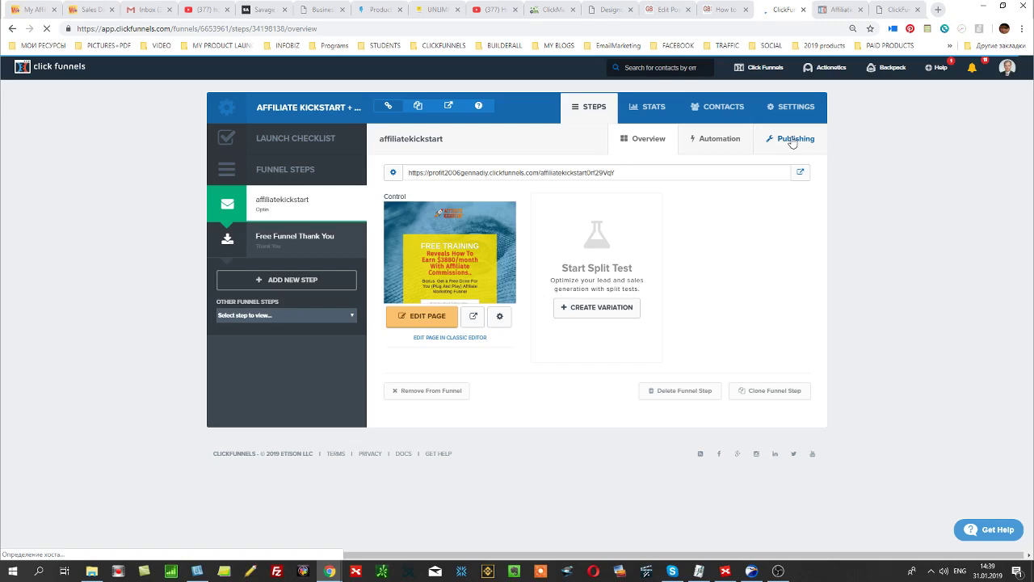
pyautogui.click(437, 503)
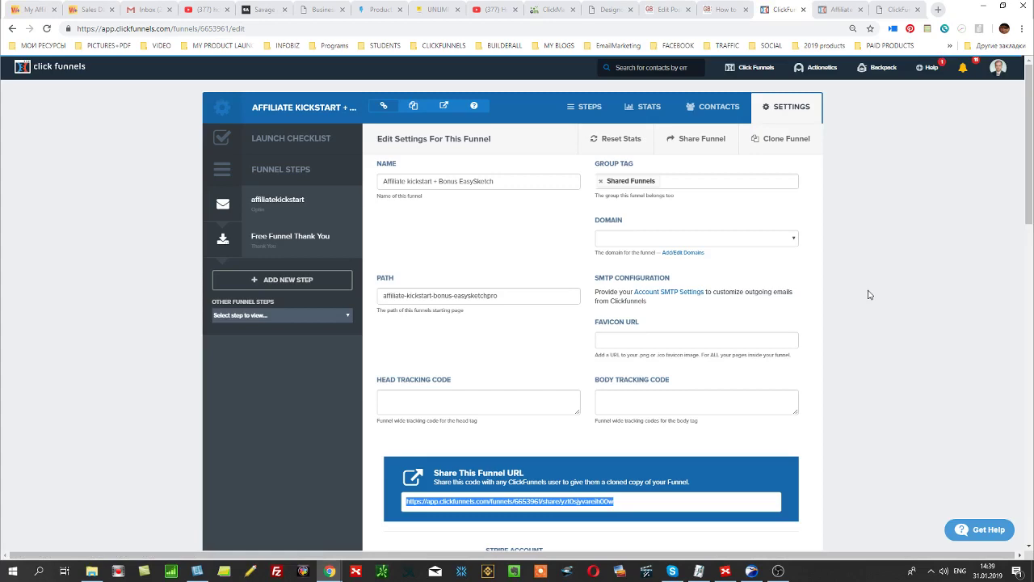
pyautogui.hotkey('ctrl', 'shift', 'Tab')
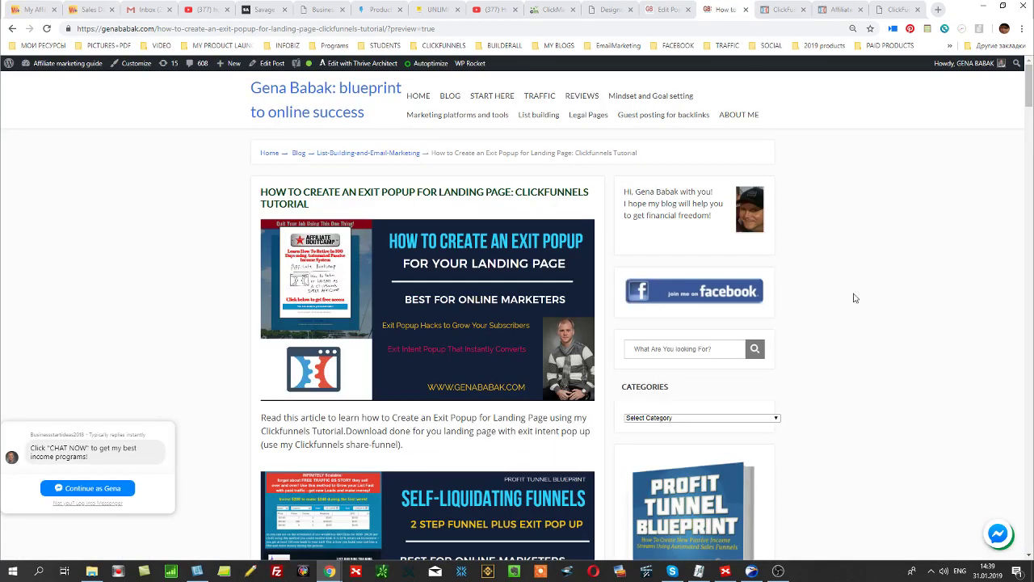